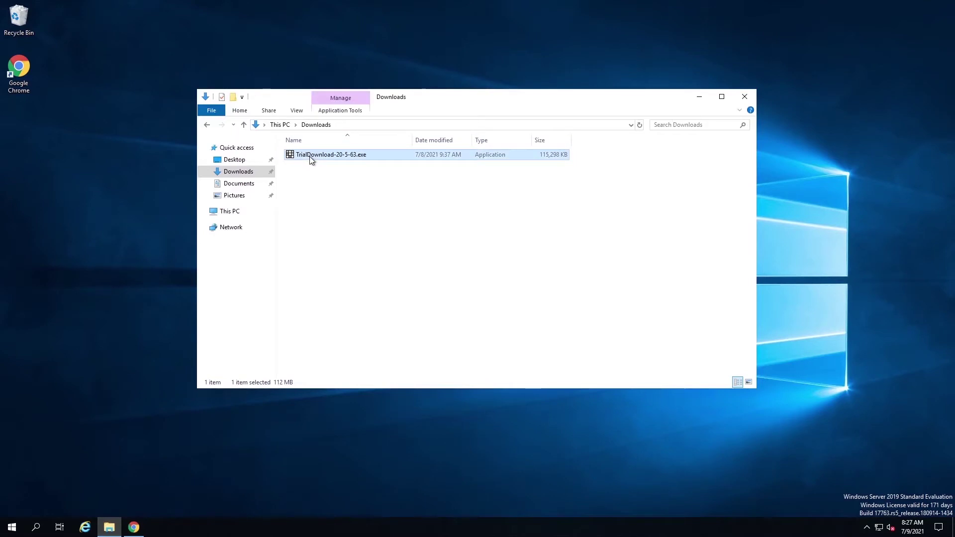
- Run TrialDownload-20-5-63.exe as administrator and approve the User Account Control prompt
right_click(310, 157)
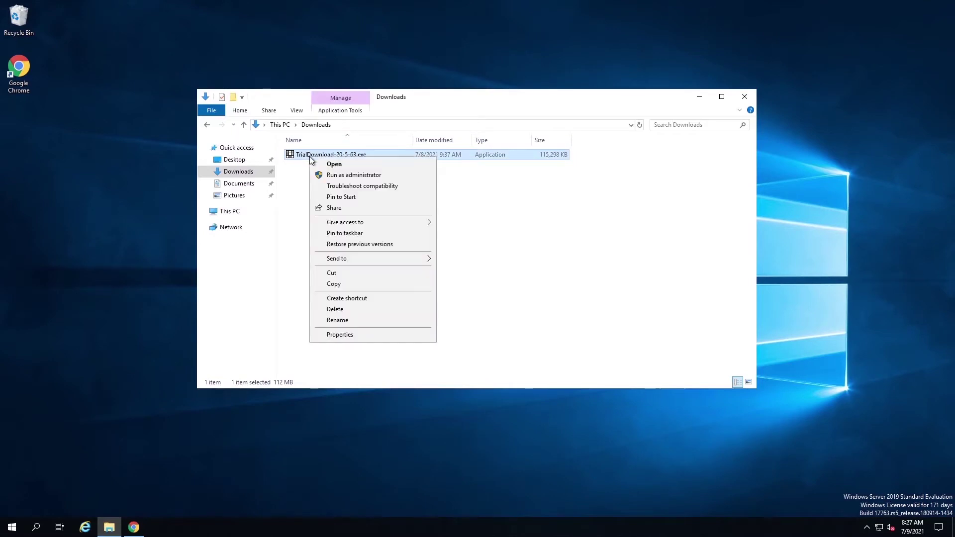
left_click(344, 176)
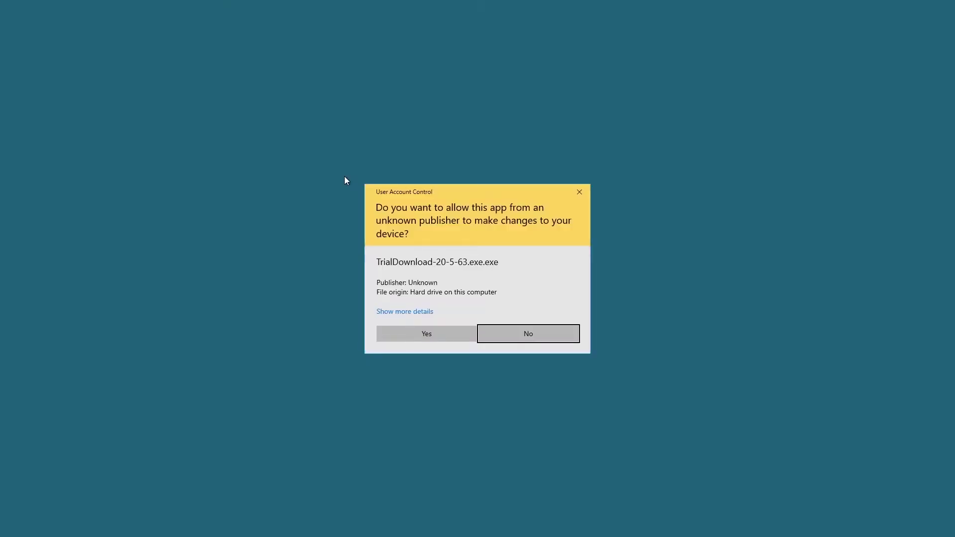
left_click(410, 335)
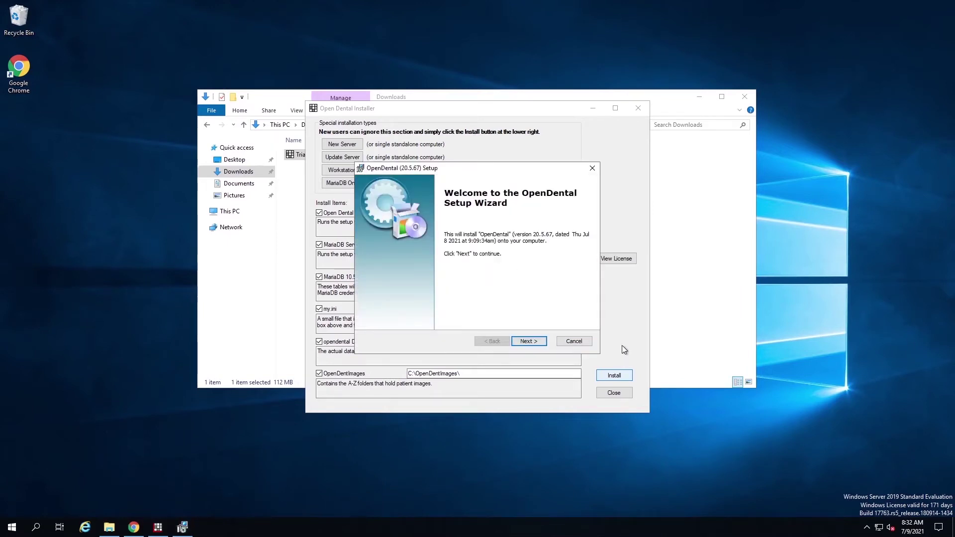
- Accept the license and install Open Dental to the default C:\Program Files (x86)\Open Dental\ location
left_click(535, 343)
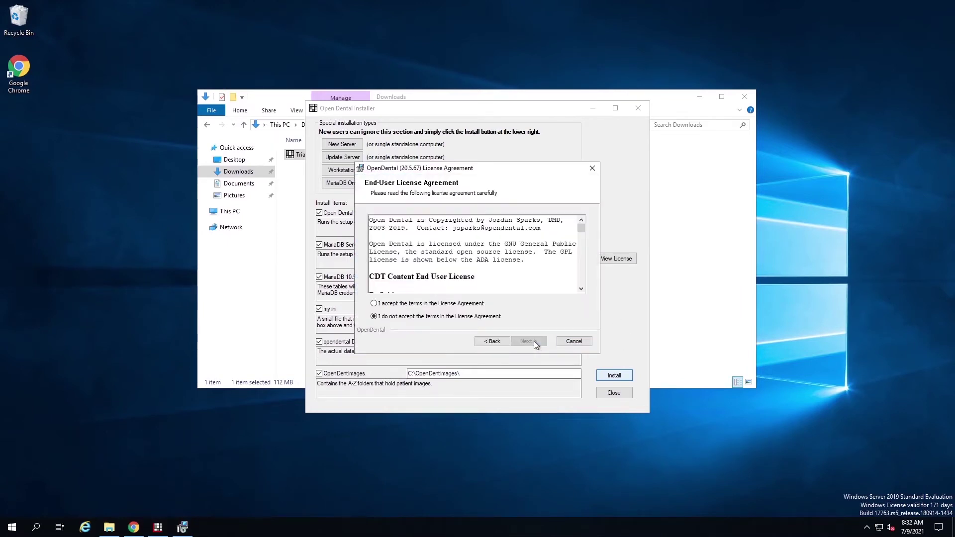
left_click(429, 305)
left_click(541, 342)
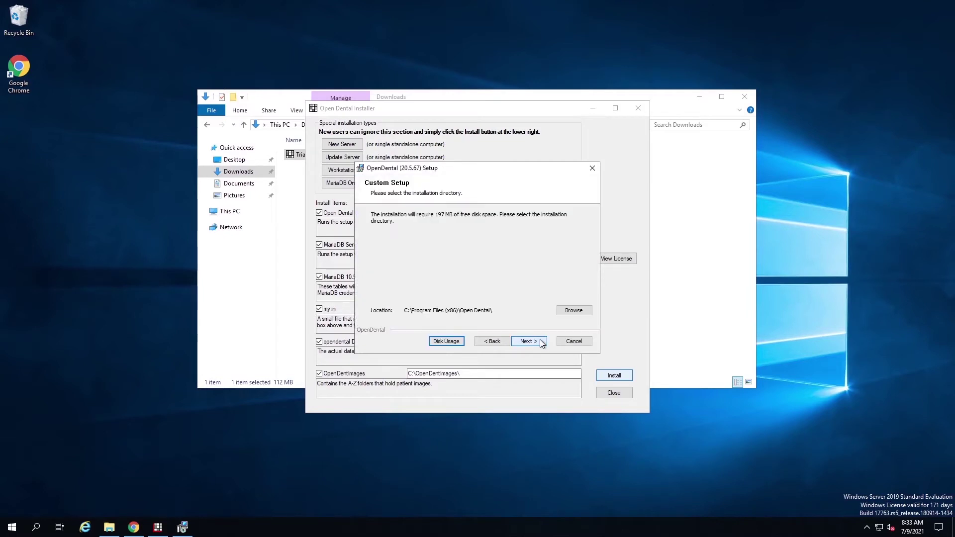
left_click(541, 343)
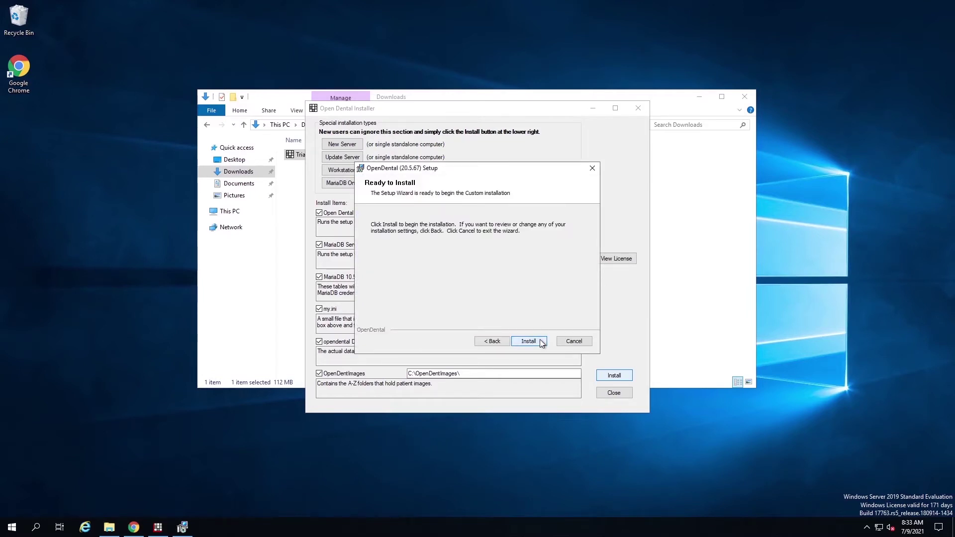
left_click(541, 340)
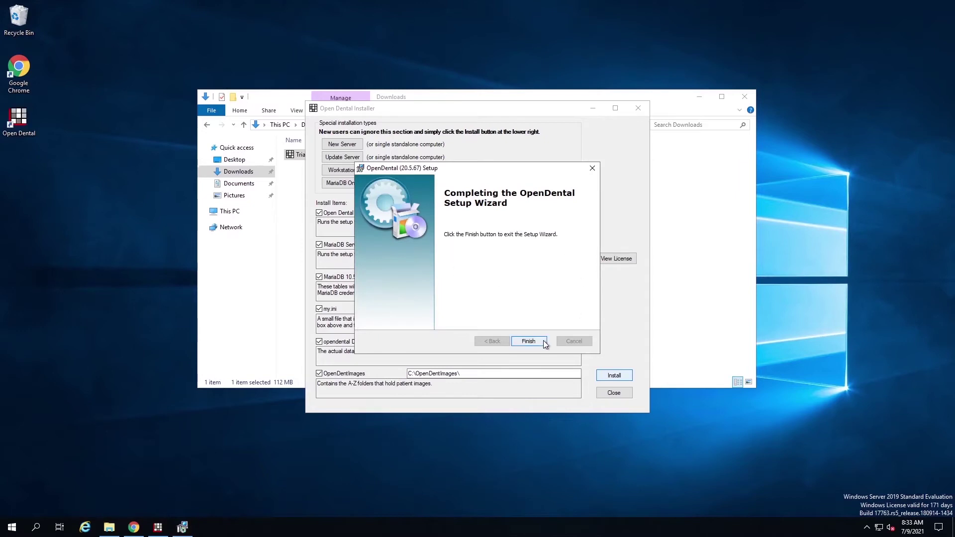
left_click(543, 342)
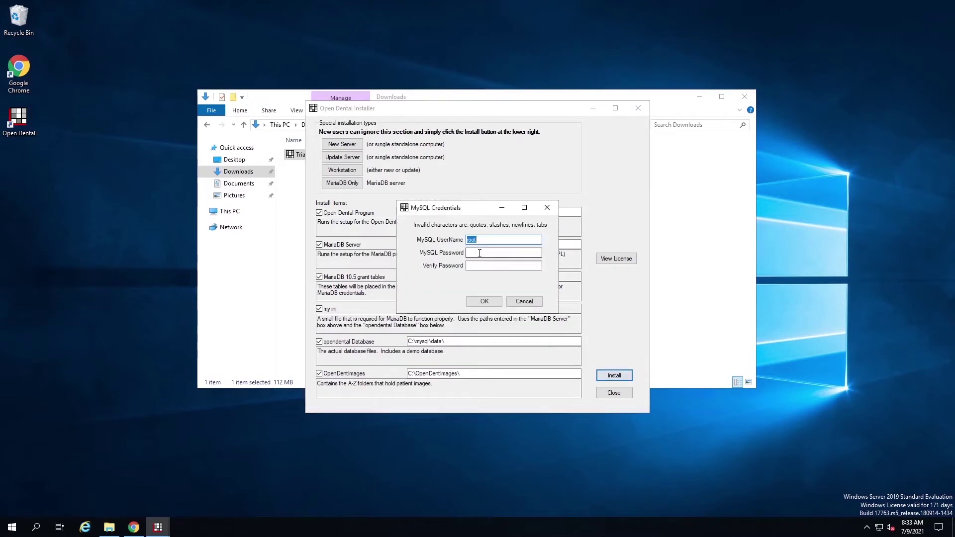
- Keep root as the MySQL user, enter and confirm the MySQL password, and submit
left_click(489, 240)
left_click(484, 253)
type("••••••••")
left_click(483, 266)
type("•••••••")
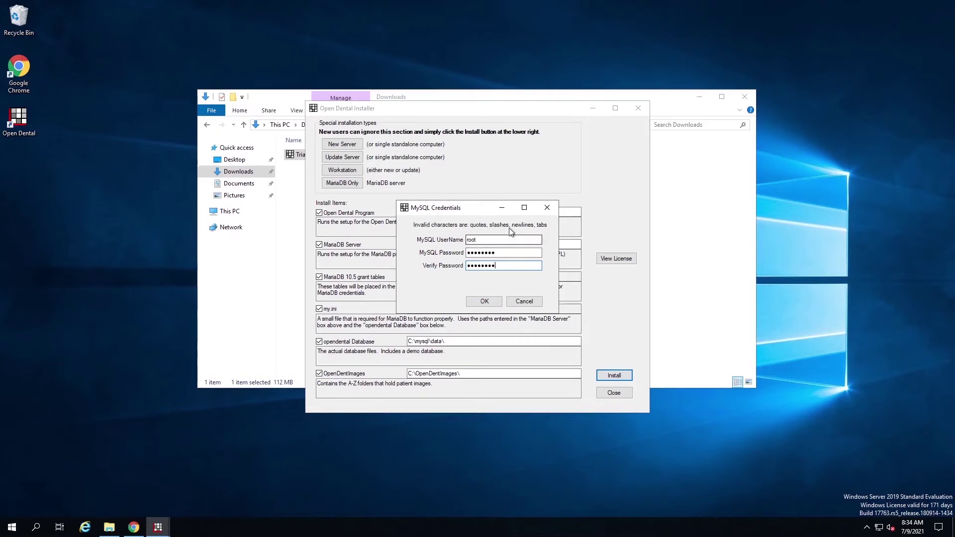
left_click(480, 301)
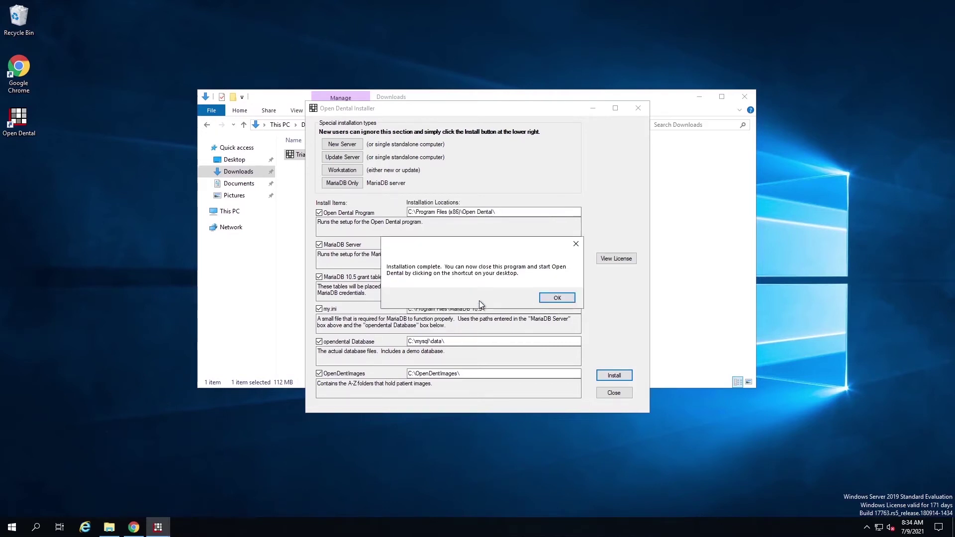
- Dismiss the installation-complete message and close the installer and the Downloads window
left_click(554, 298)
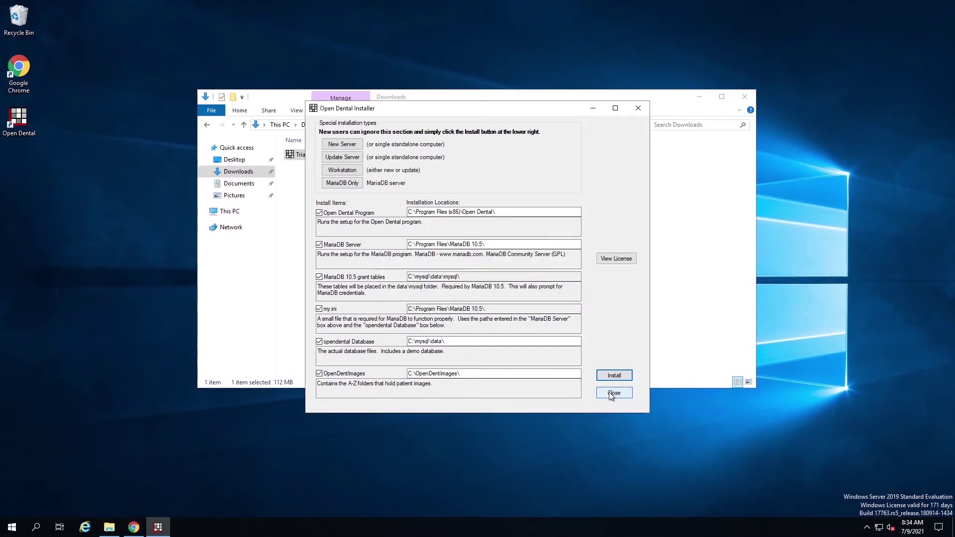
left_click(610, 393)
left_click(745, 97)
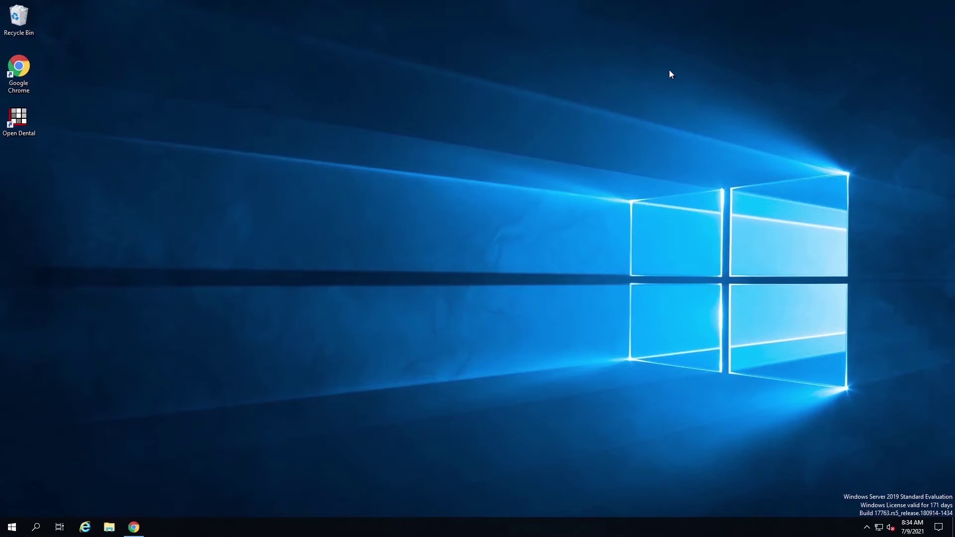
- Run the Open Dental desktop shortcut as administrator and approve the UAC prompt
right_click(16, 117)
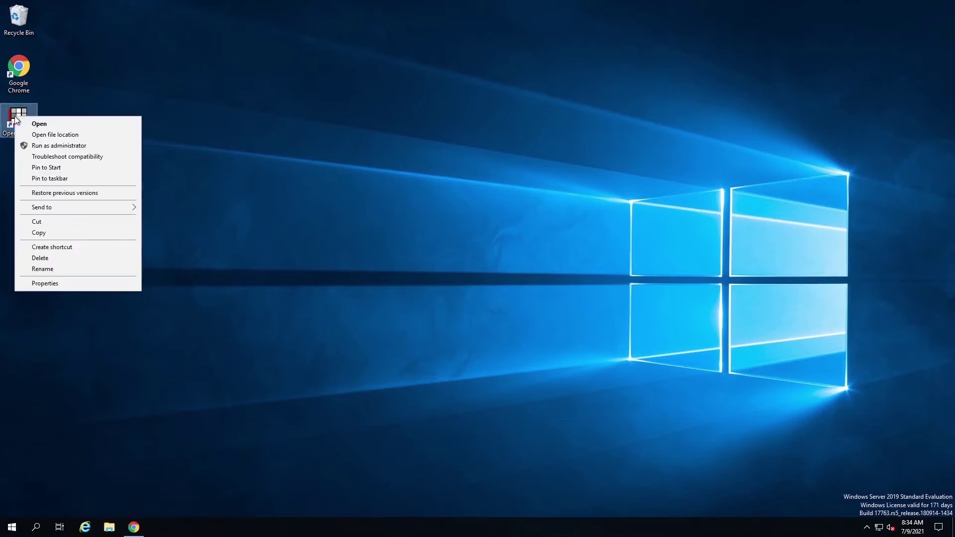
left_click(66, 147)
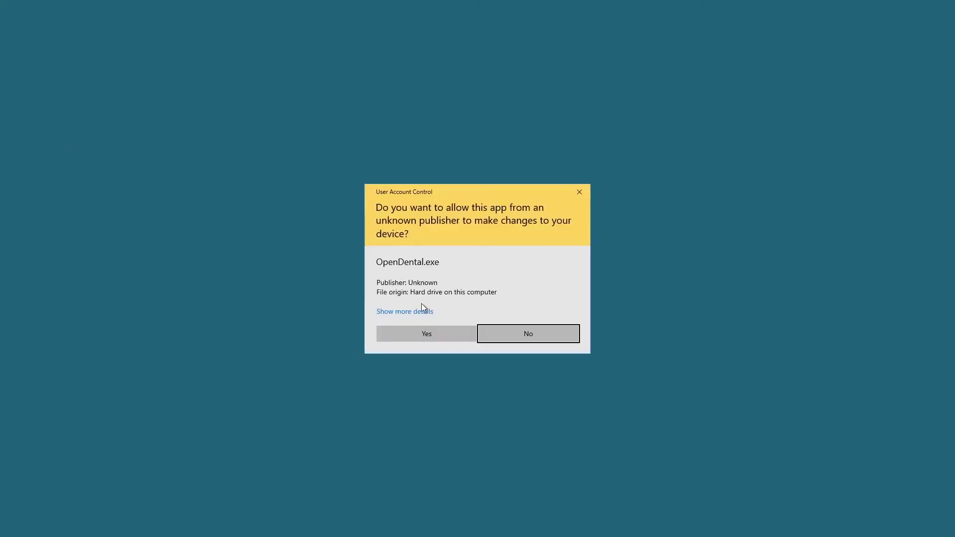
left_click(418, 332)
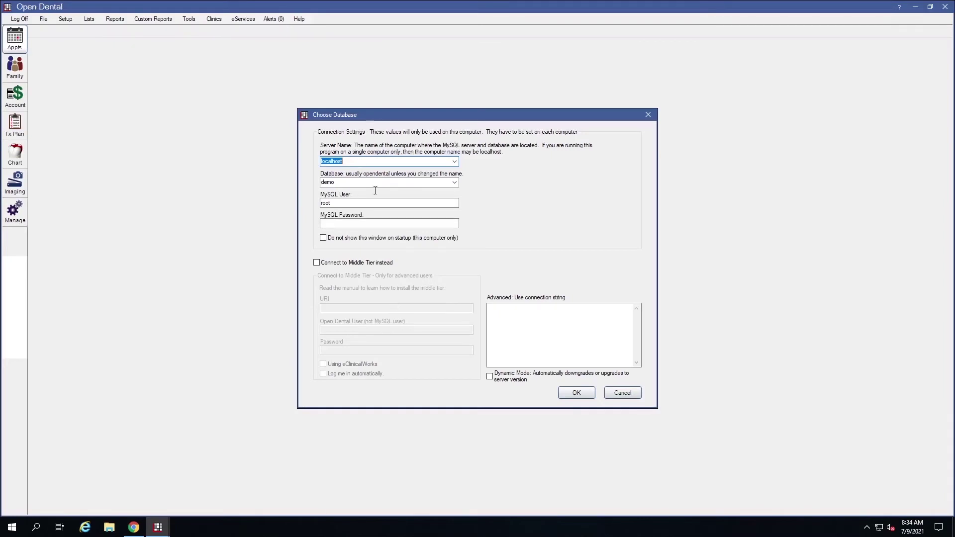
- Connect to the demo database on localhost using the MySQL password
left_click(371, 223)
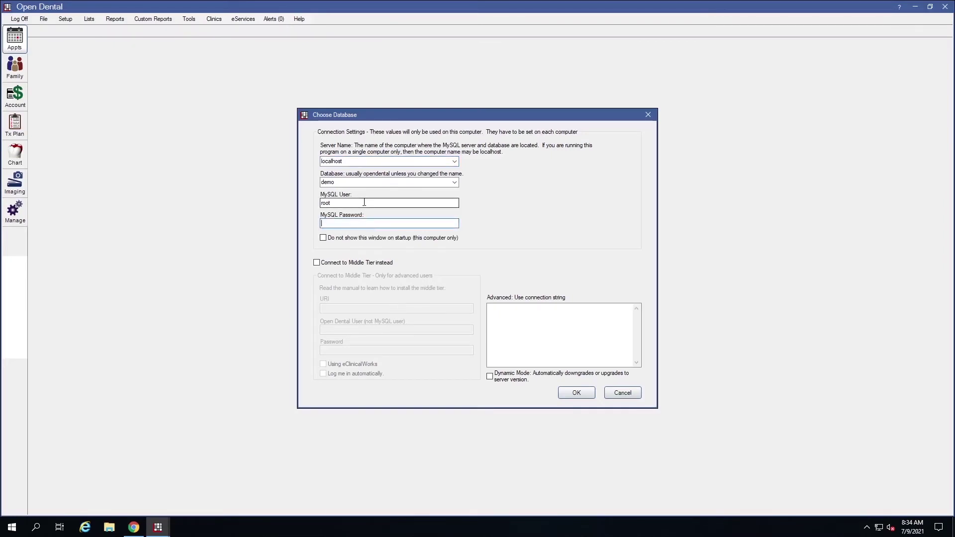
type("password")
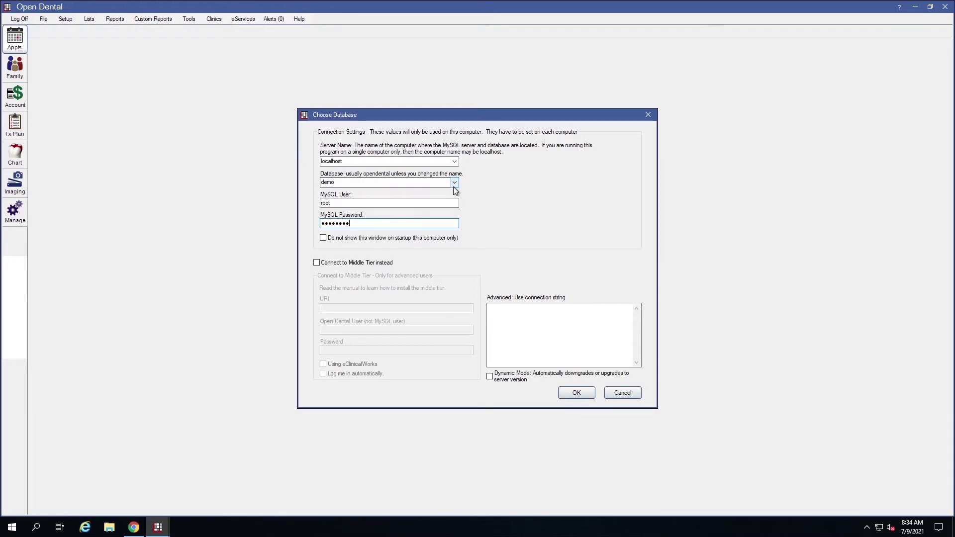
double_click(368, 182)
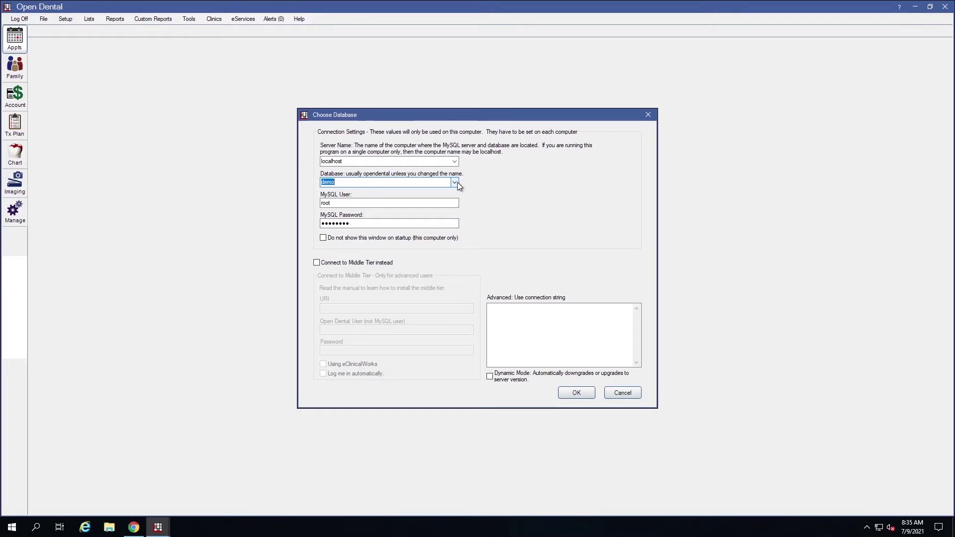
left_click(457, 182)
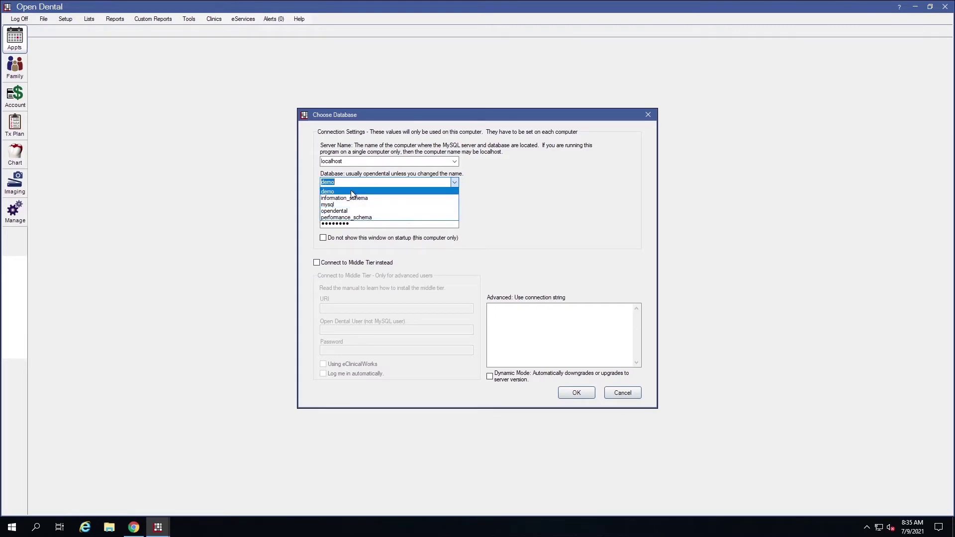
left_click(513, 180)
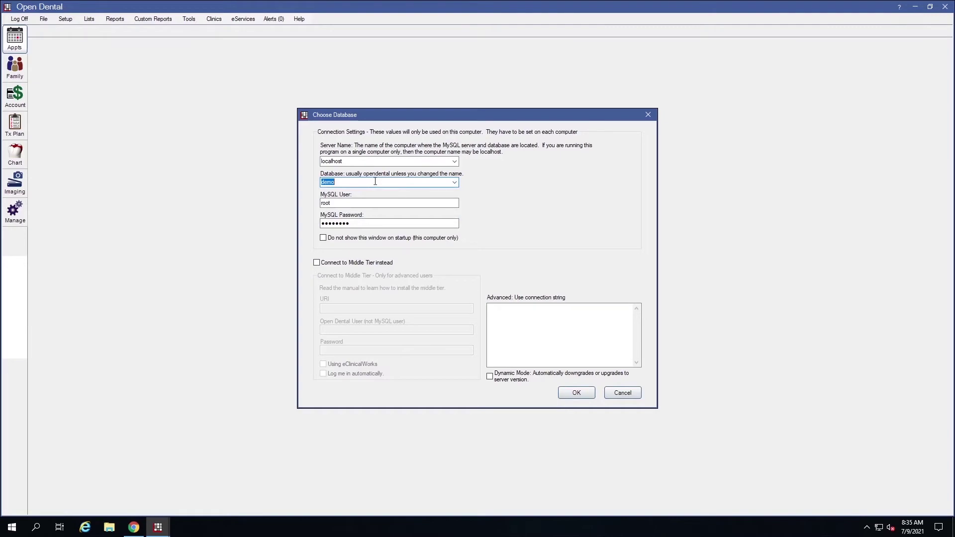
left_click(575, 393)
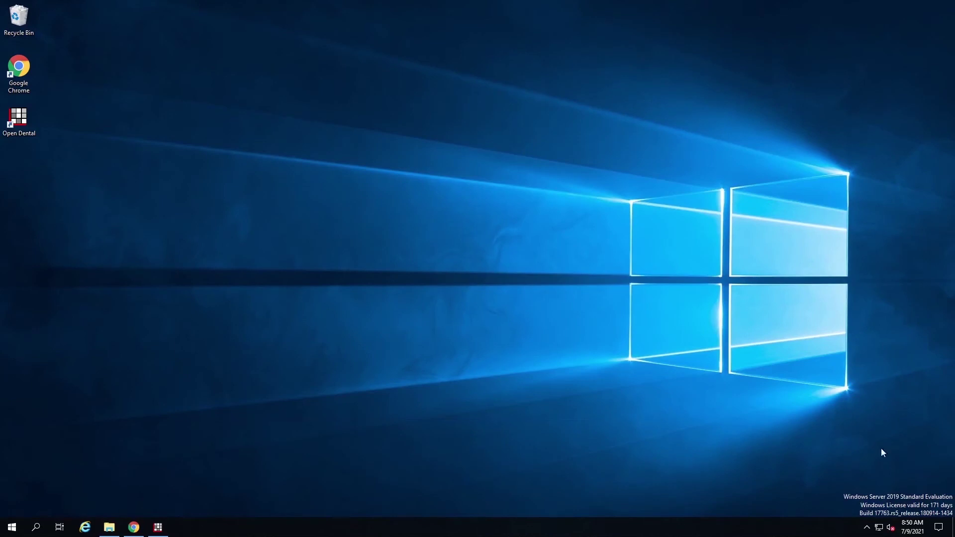
- Open File Explorer at Local Disk (C:) and bring up the OpenDentImages folder's context menu
left_click(112, 532)
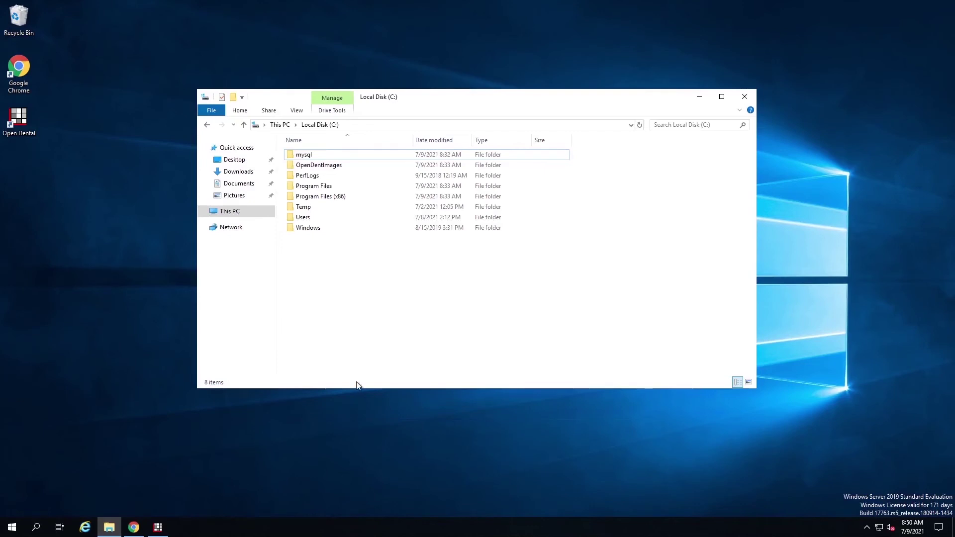
left_click(299, 166)
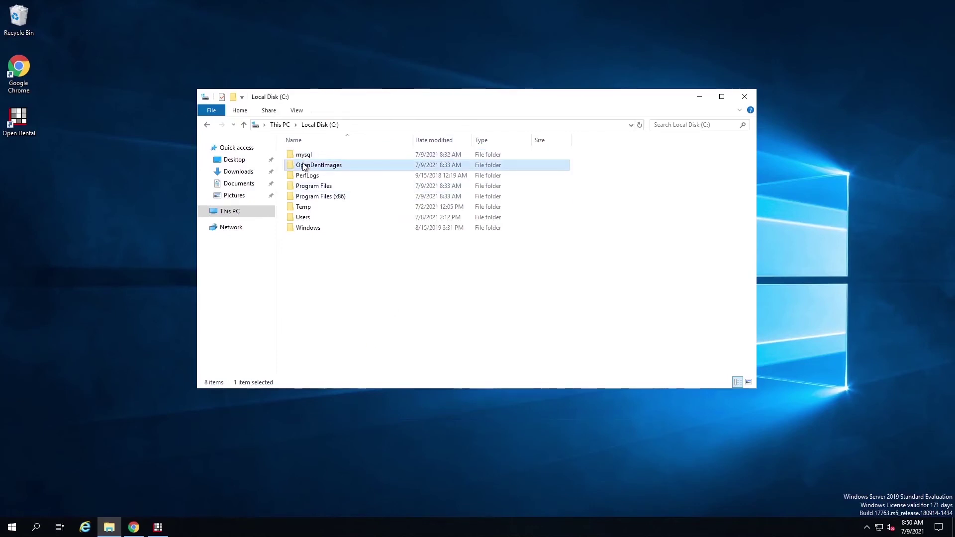
right_click(344, 165)
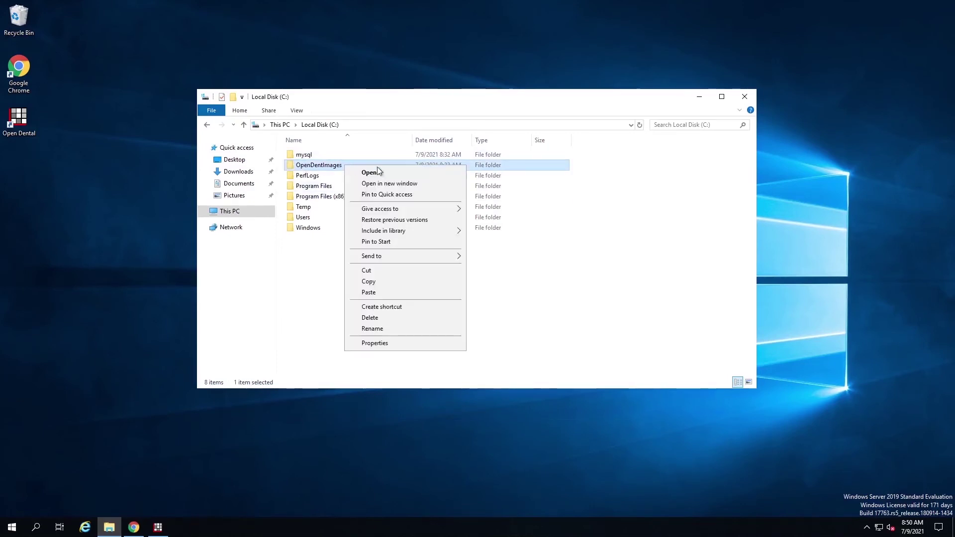
- In OpenDentImages Properties > Sharing, add Everyone with Read/Write permission and confirm the share
left_click(386, 348)
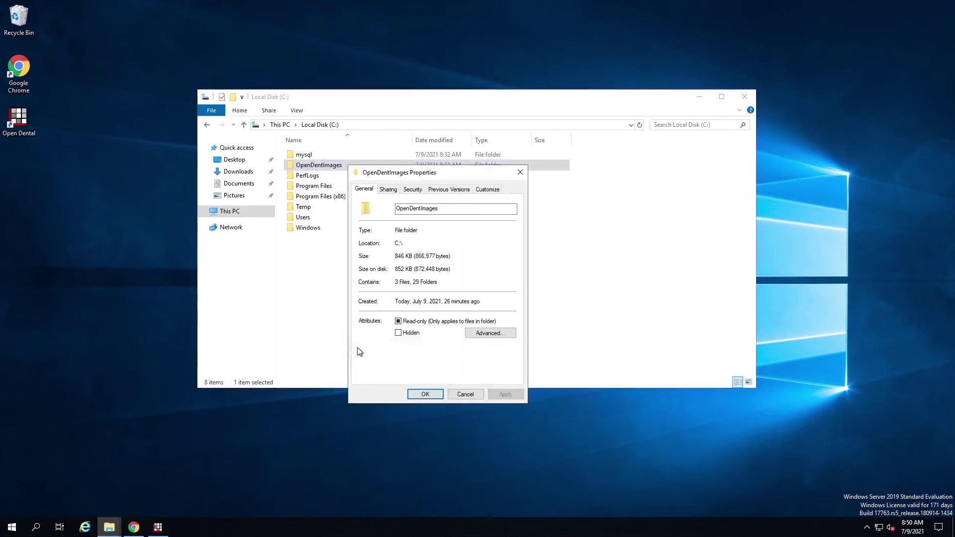
left_click(388, 190)
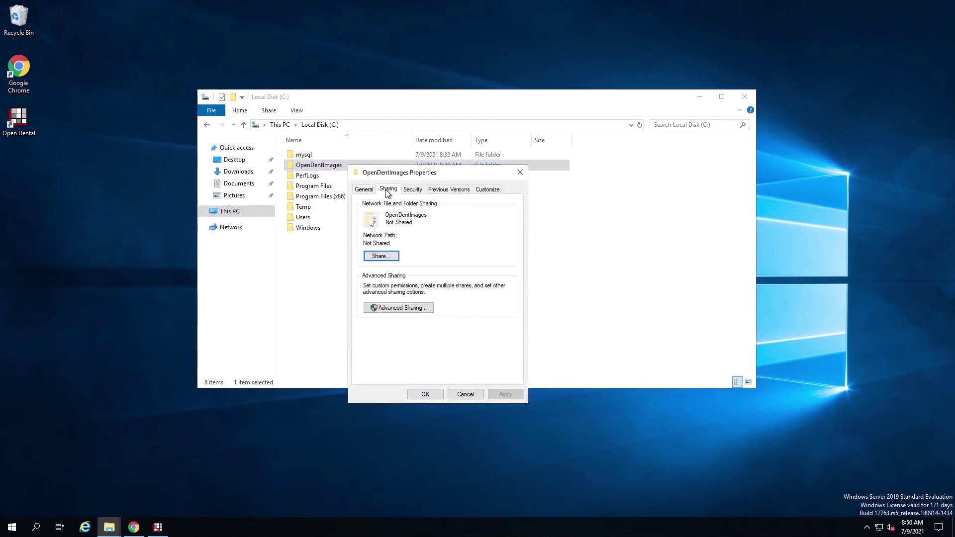
left_click(383, 258)
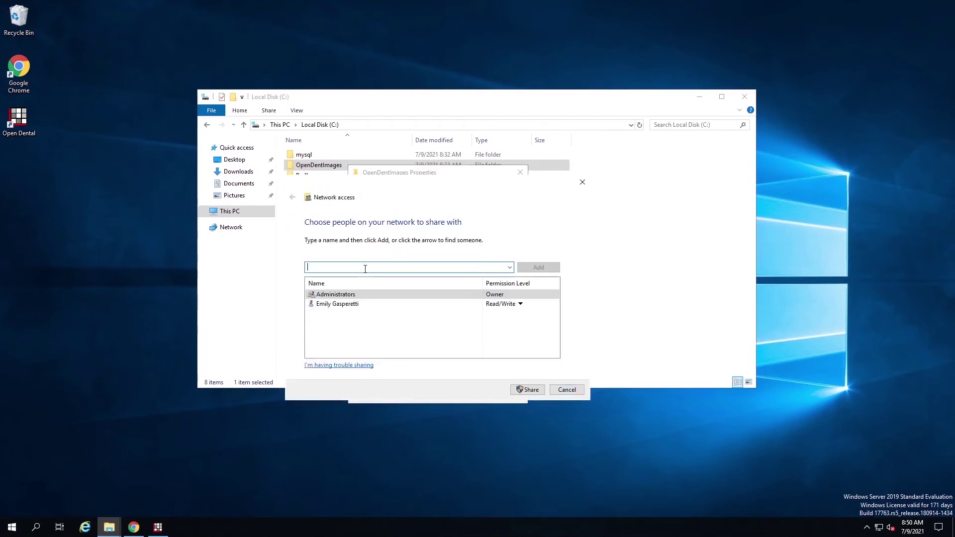
type("Evero")
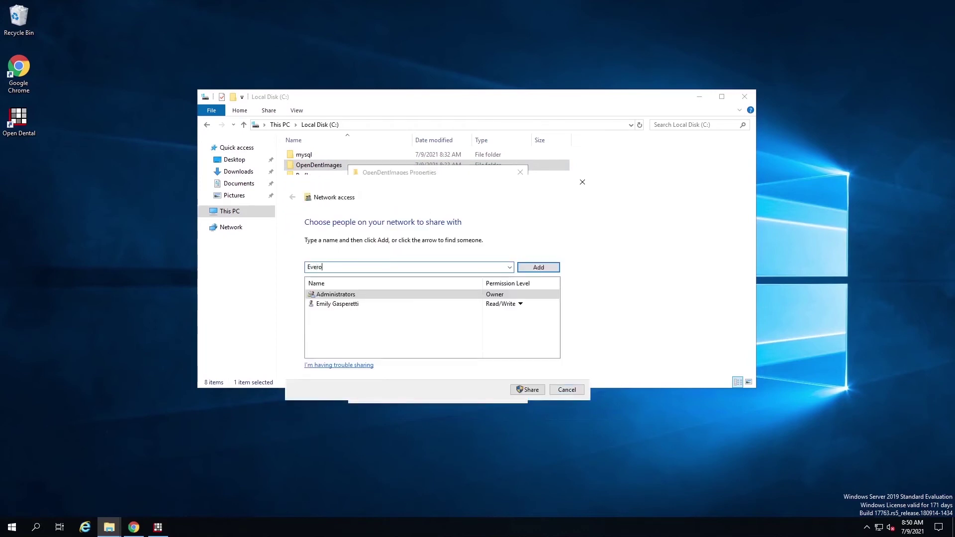
key("BackSpace")
key("BackSpace")
type("ryone")
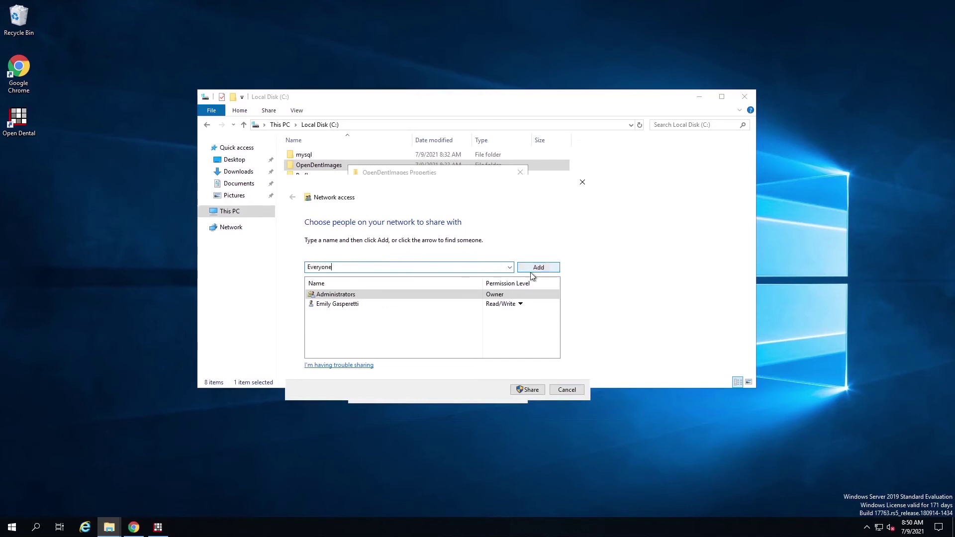
left_click(532, 269)
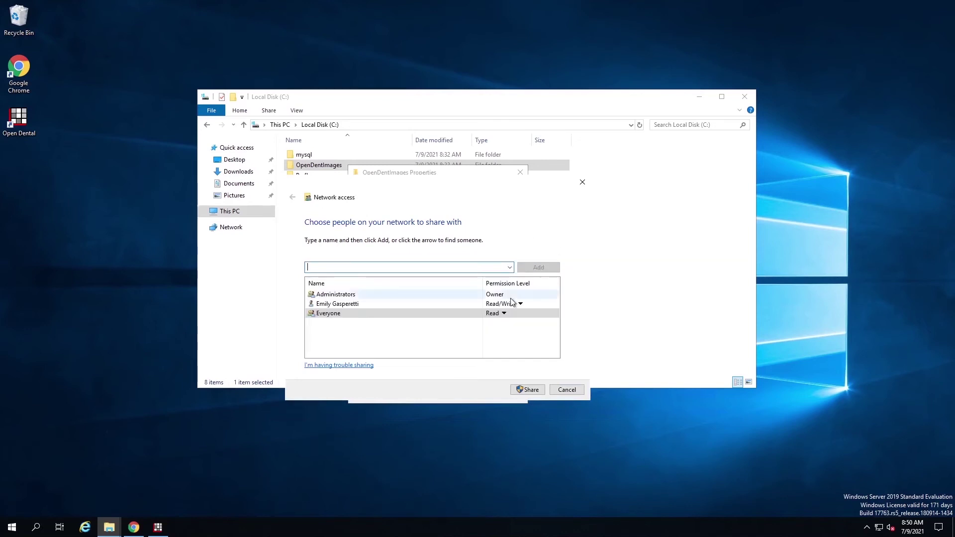
left_click(492, 315)
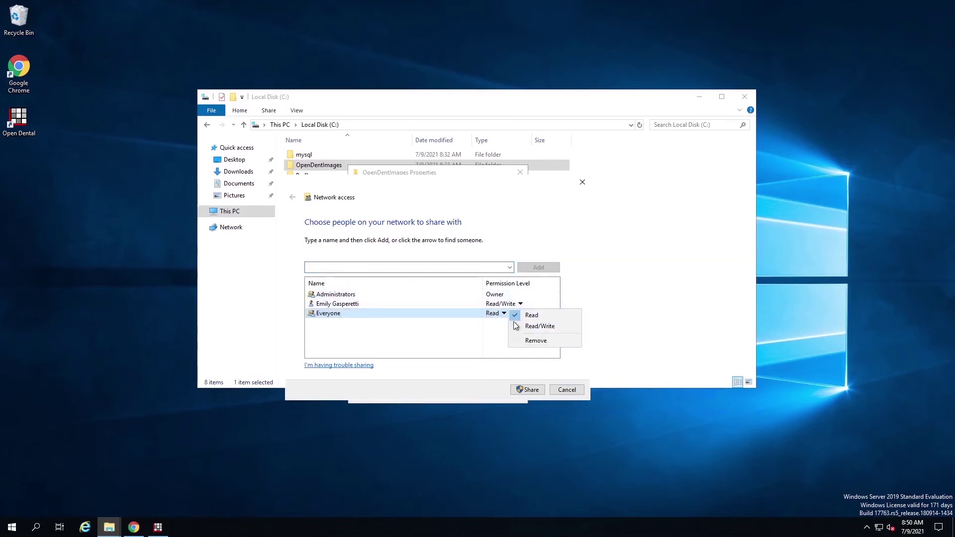
left_click(533, 326)
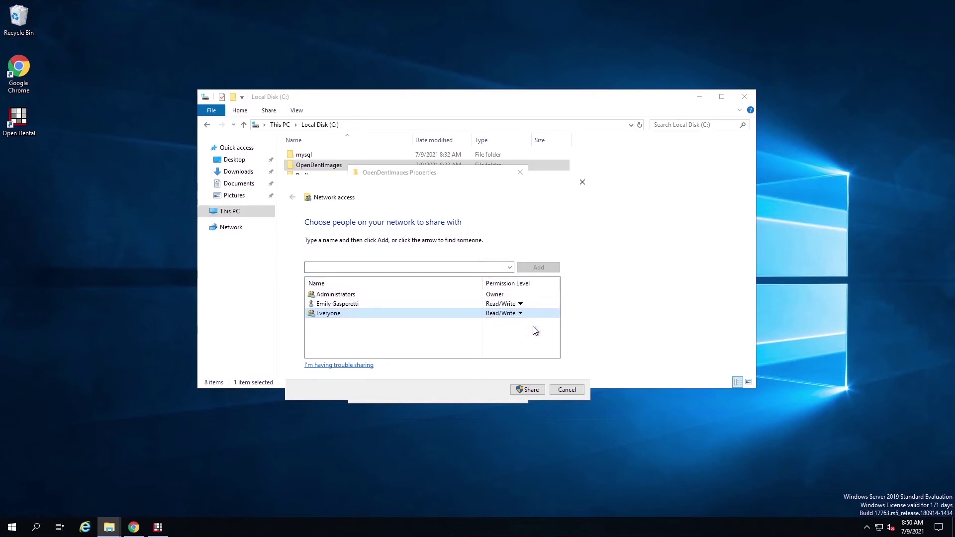
left_click(528, 389)
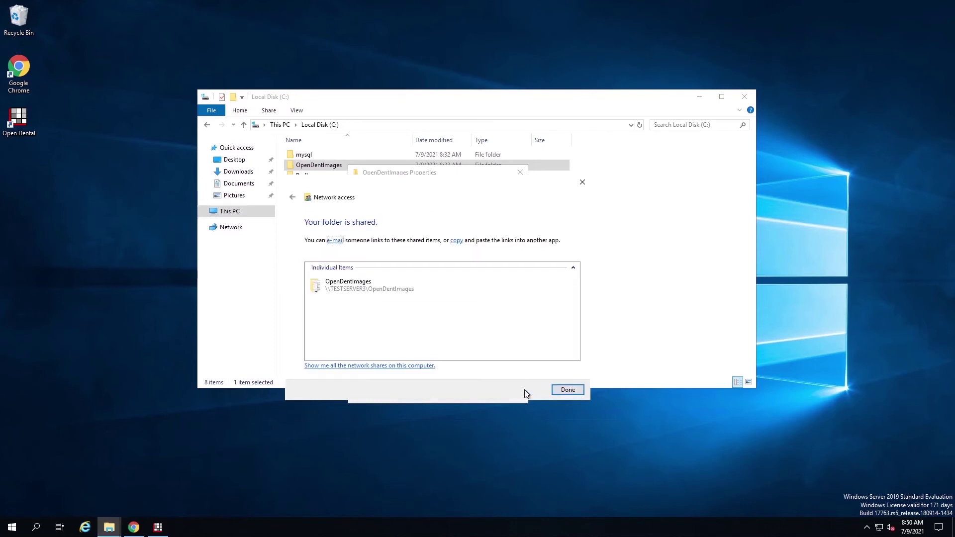
left_click(568, 390)
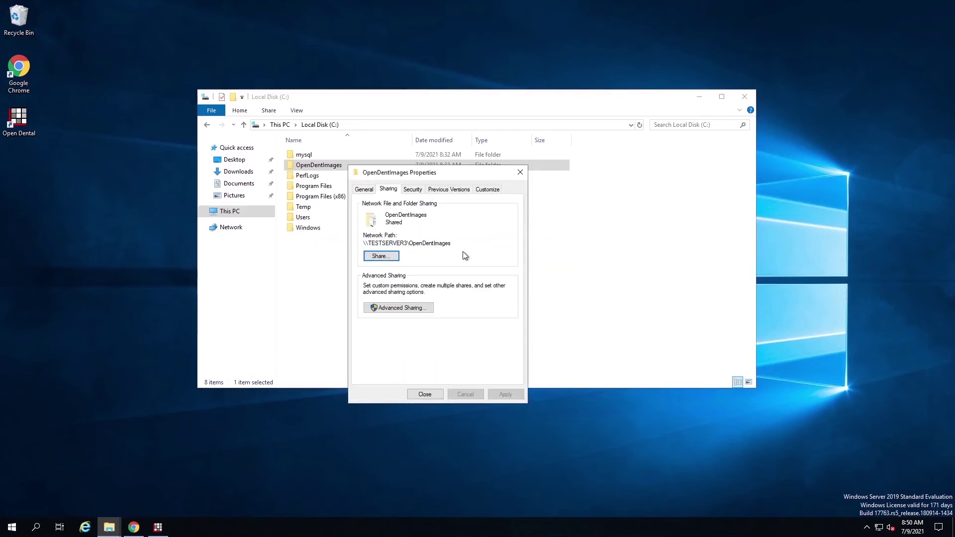
- Verify Everyone's permissions on the Security tab, close Properties, and minimize Explorer
left_click(415, 191)
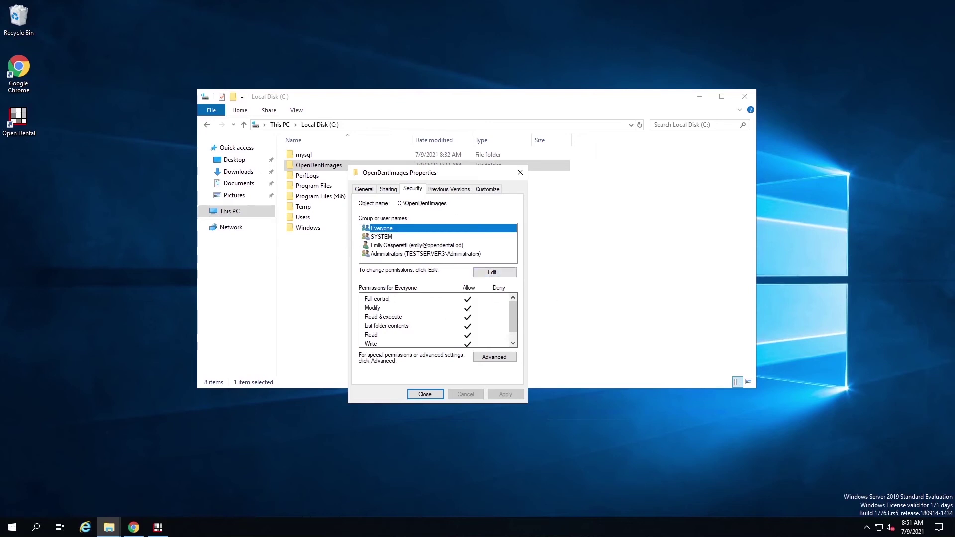
left_click(424, 394)
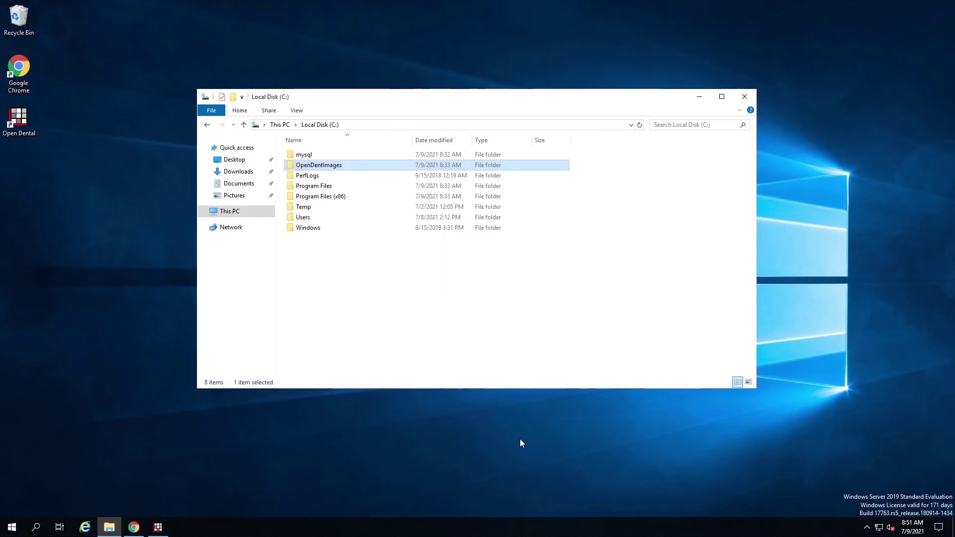
left_click(700, 97)
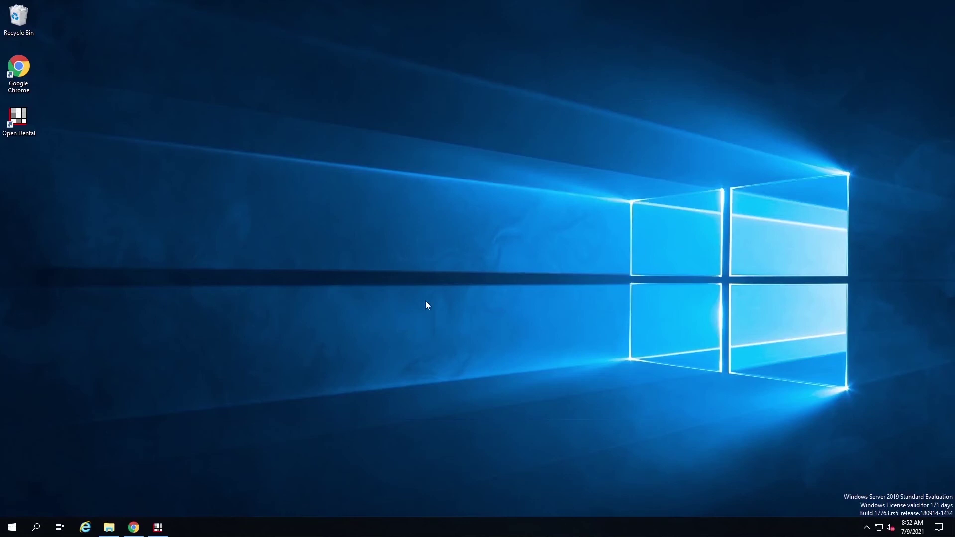
- Copy the network path \\TESTSERVER3\OpenDentImages from the folder's Sharing tab, then close Properties
left_click(110, 527)
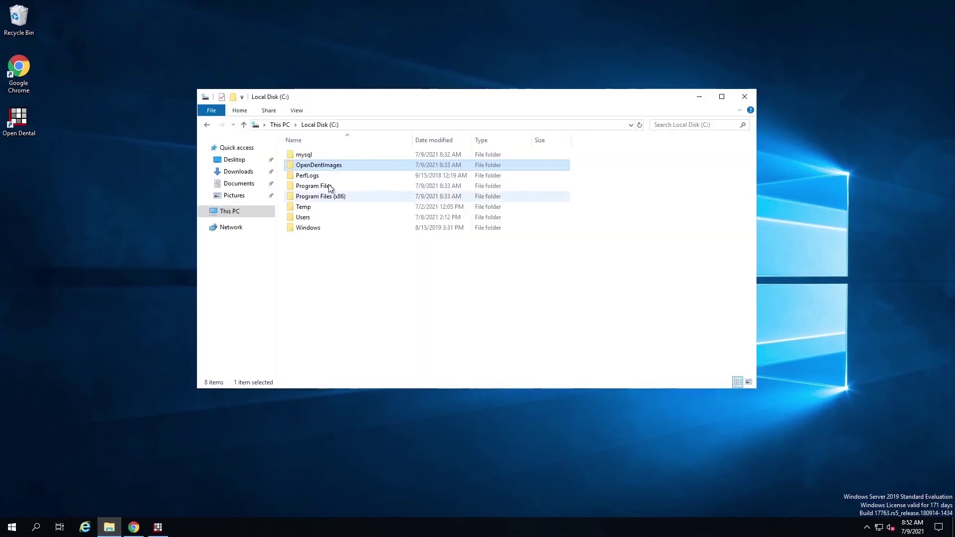
right_click(323, 166)
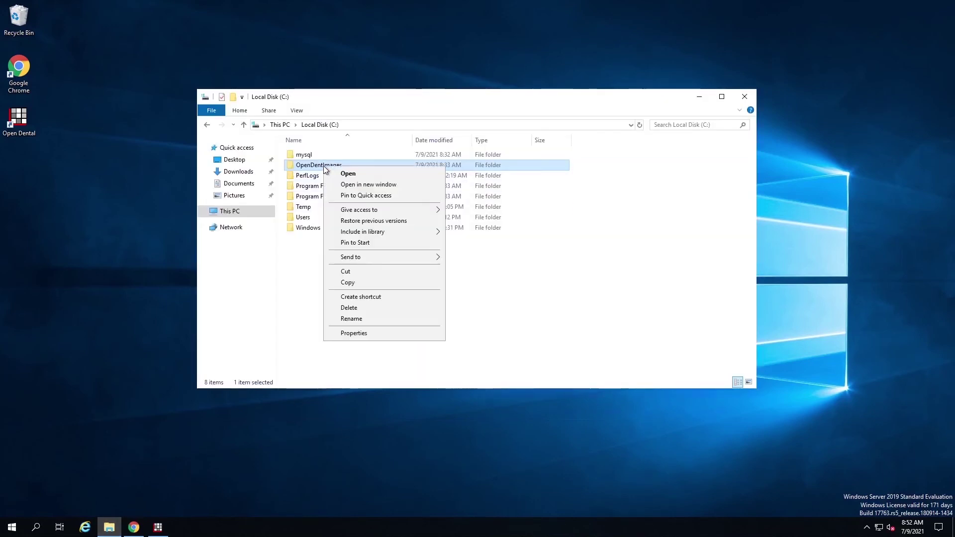
left_click(352, 334)
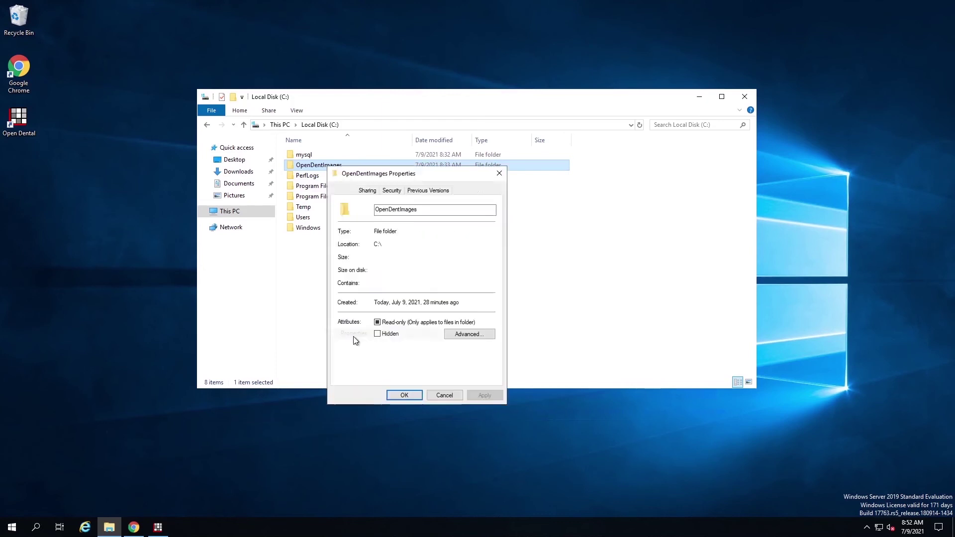
left_click(369, 193)
left_click_drag(431, 245, 341, 245)
right_click(354, 244)
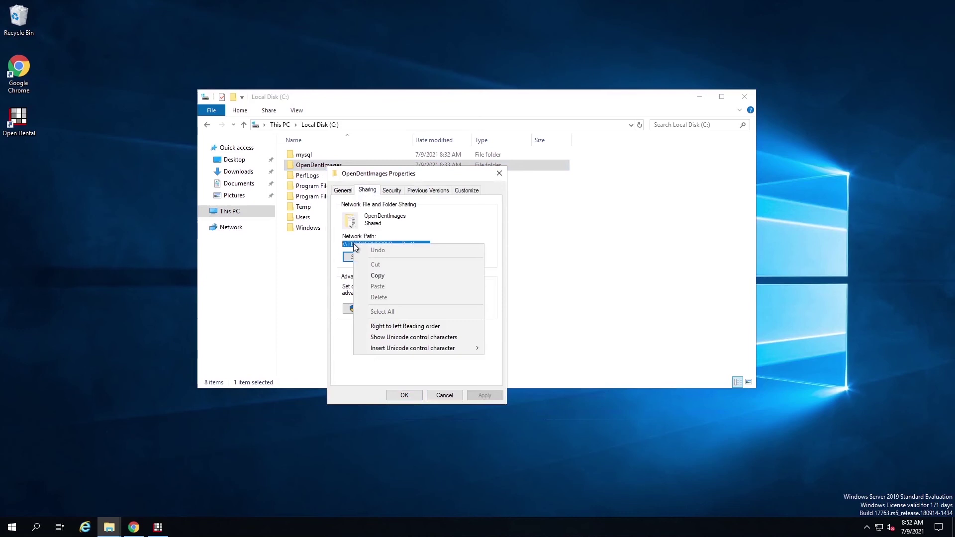
left_click(372, 275)
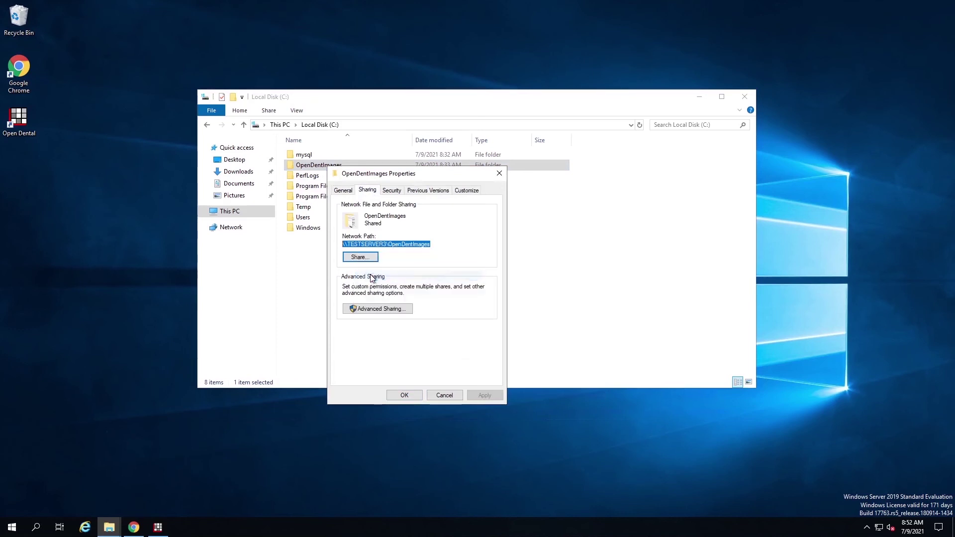
left_click(450, 397)
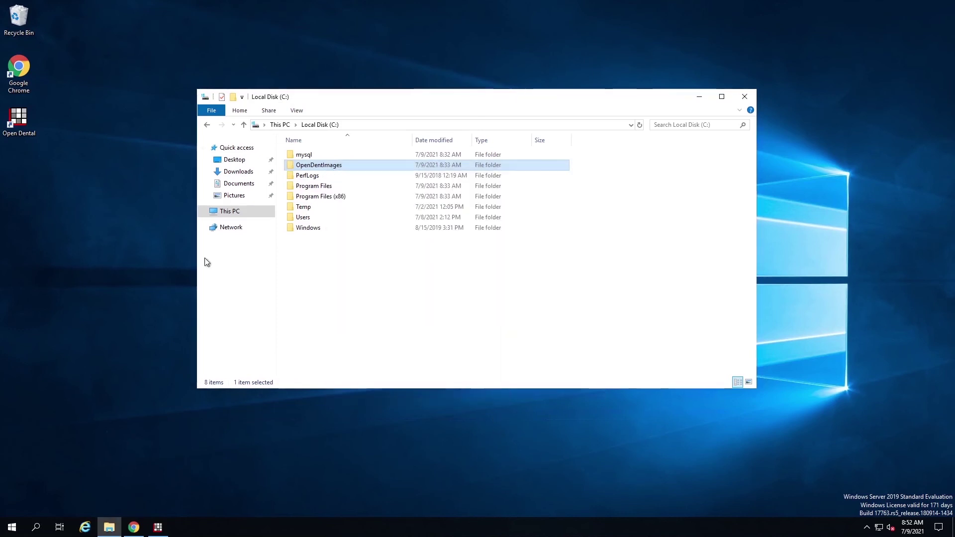
- Paste \\TESTSERVER3\OpenDentImages as the A to Z images folder in Setup > Data Paths and save
left_click(154, 529)
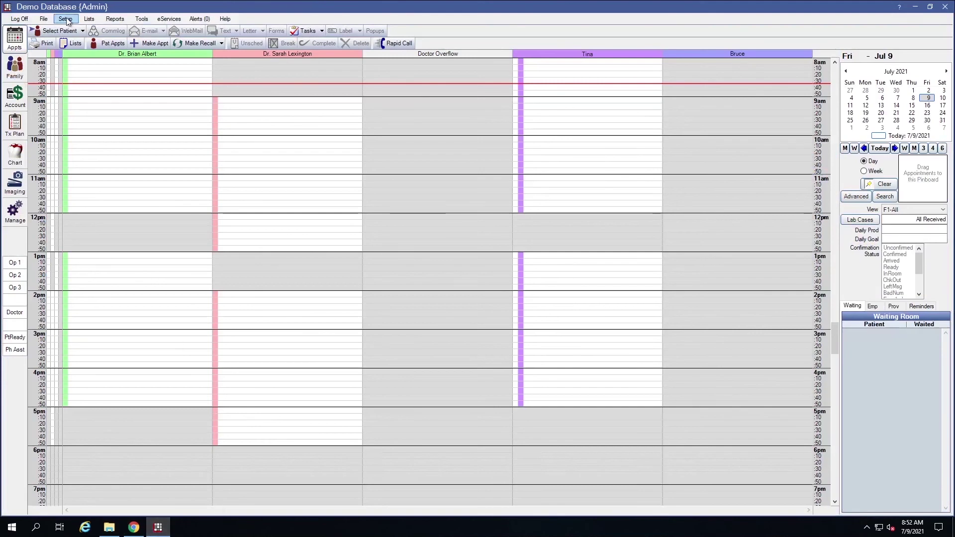
left_click(66, 20)
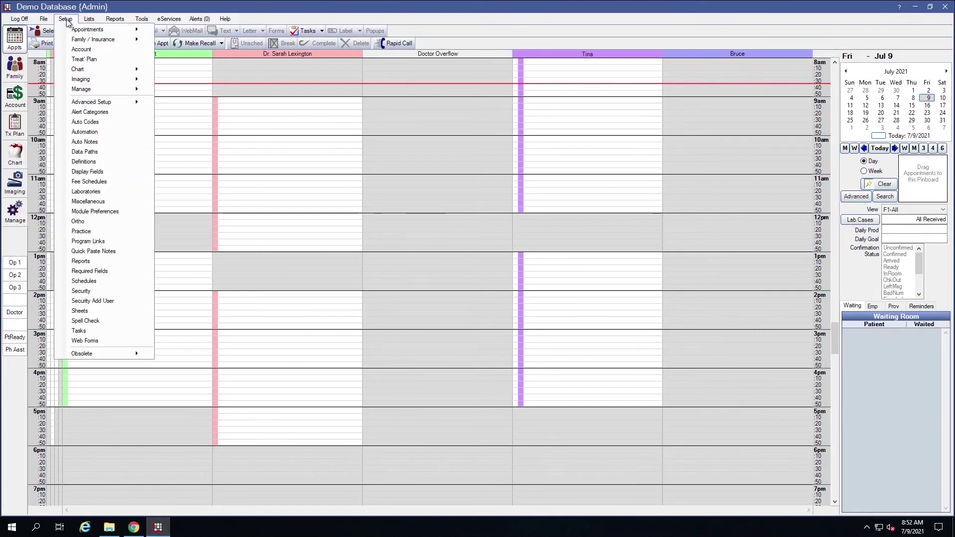
left_click(94, 155)
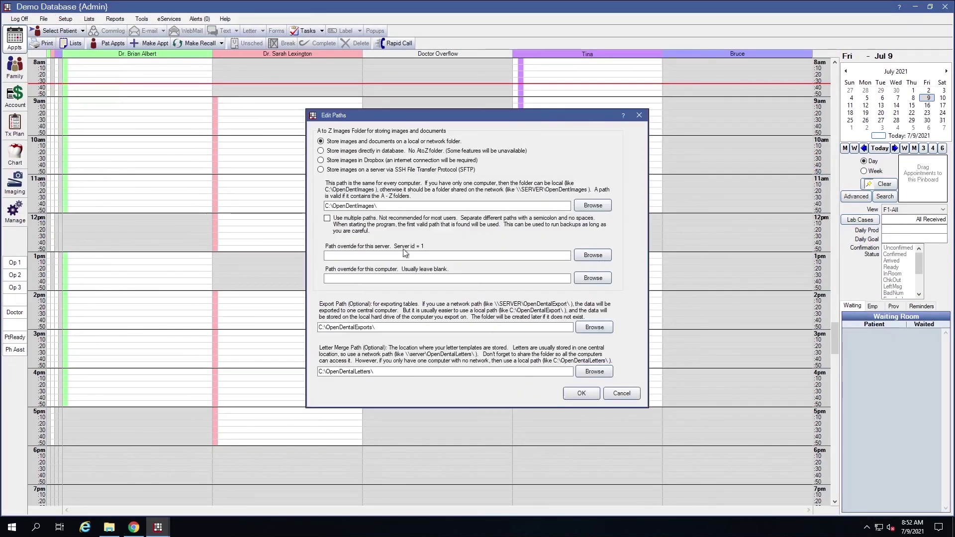
left_click_drag(410, 206, 287, 214)
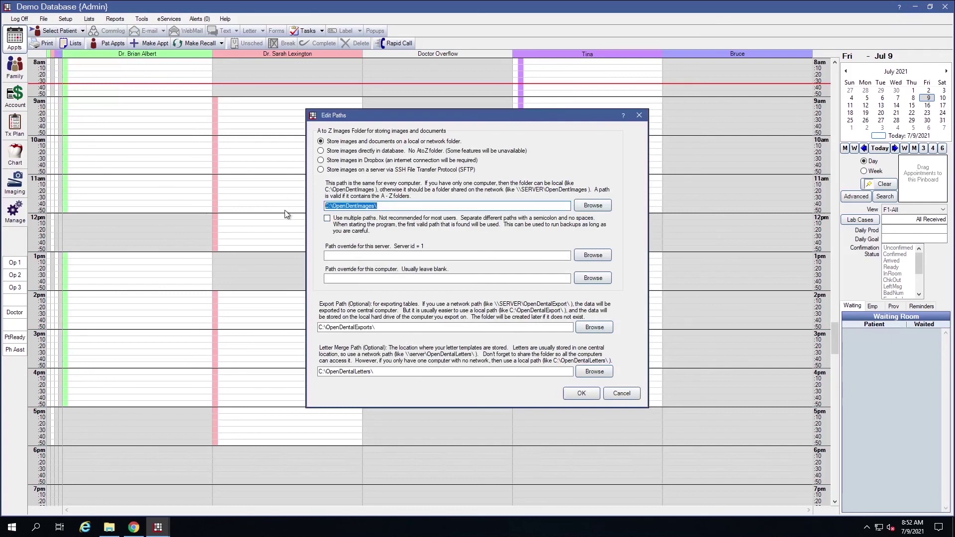
key("ctrl+v")
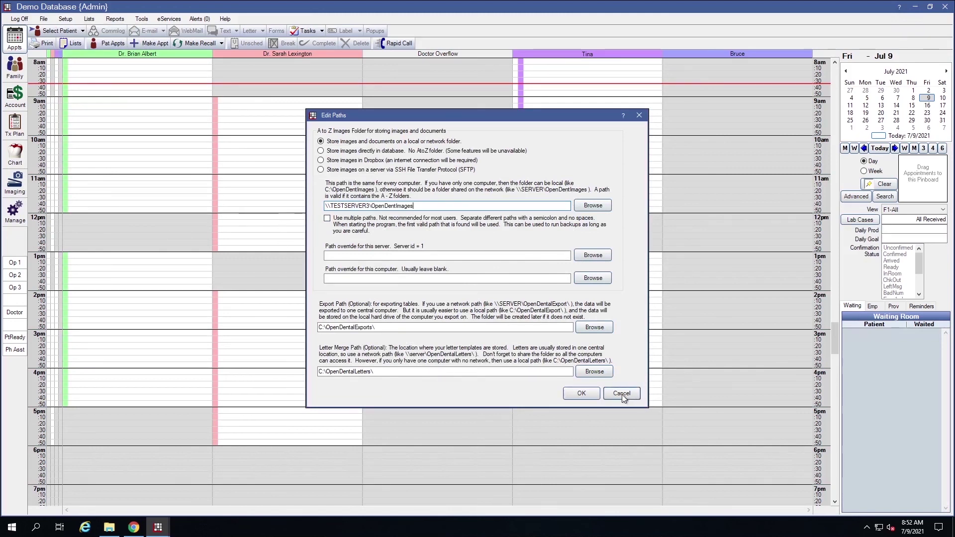
left_click(581, 392)
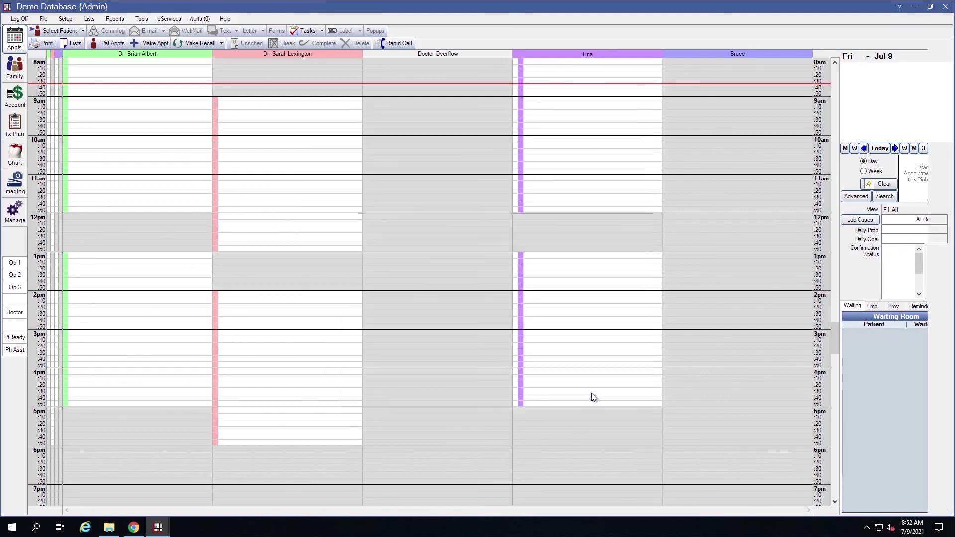